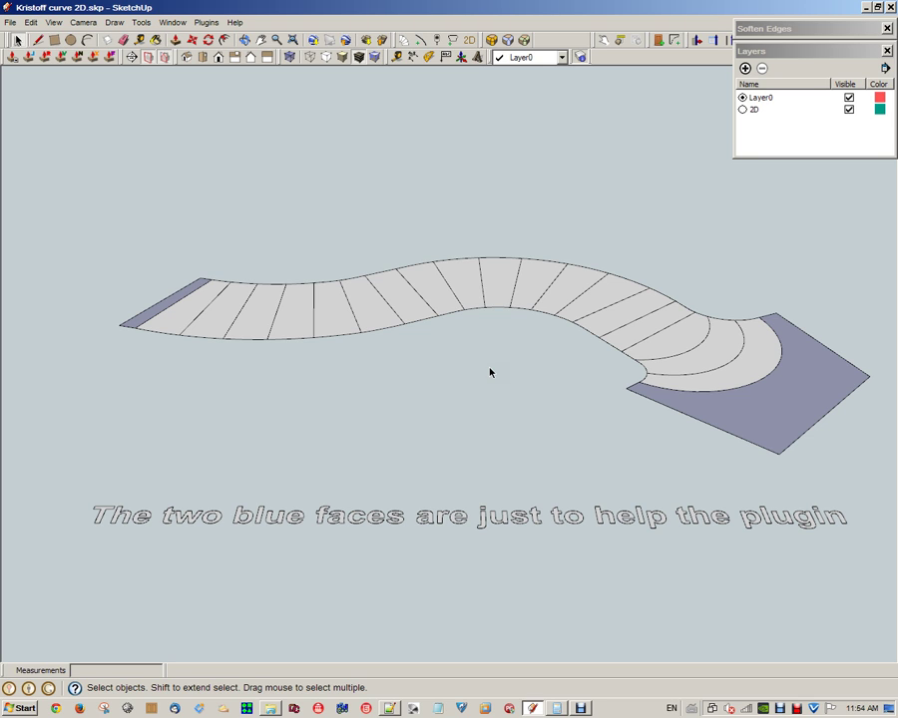
- Open the Plugins menu to reach GKWare Stair Maker's Stair 2D to 3D command
left_click(202, 26)
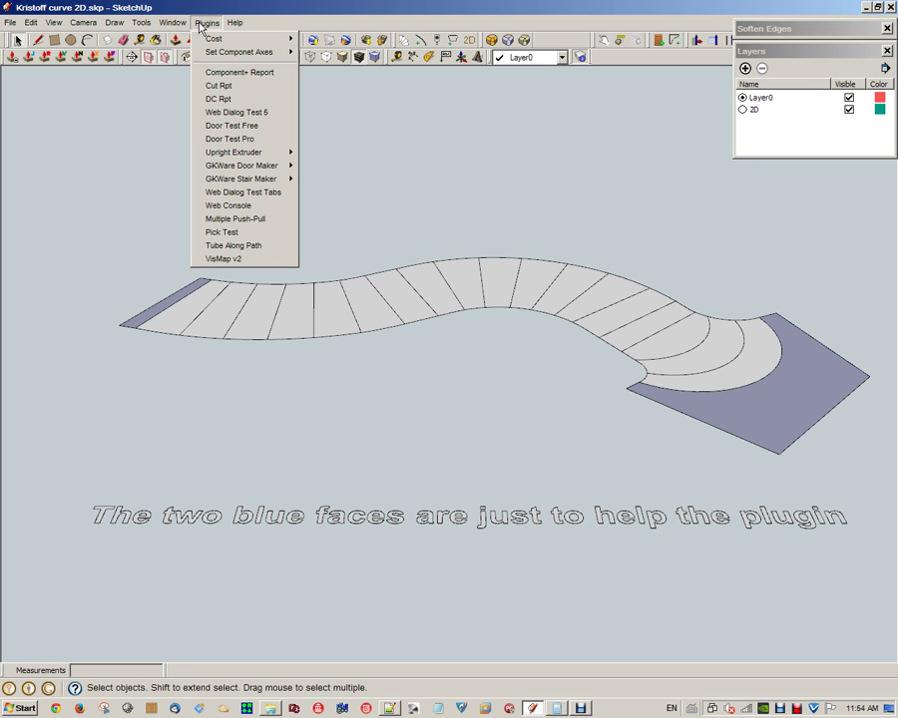
mouse_move(241, 178)
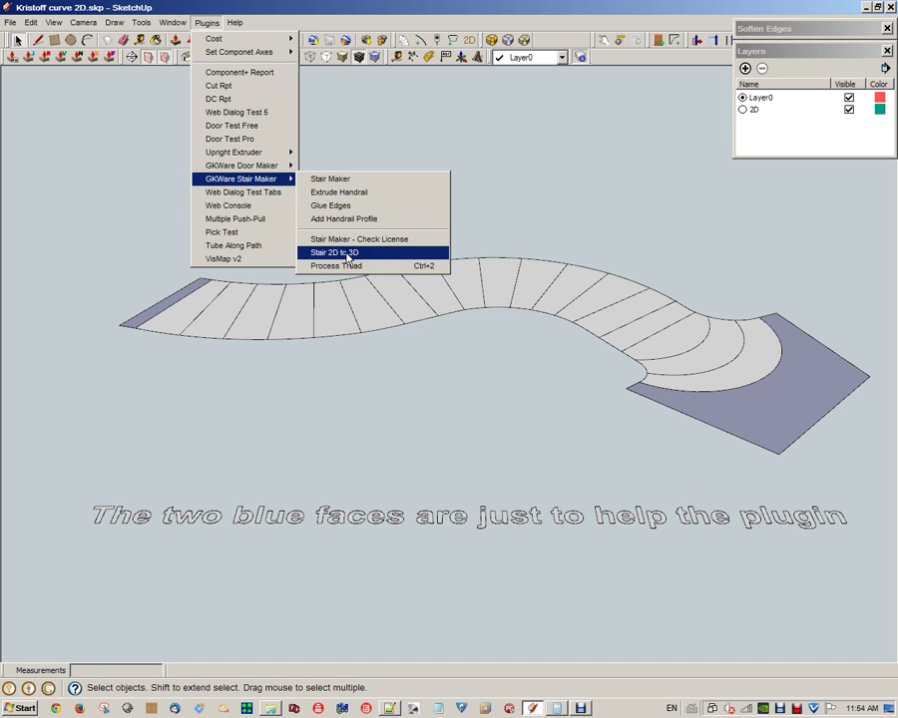
- Apply Stair 2D to 3D with 3325.0mm total rise and 19 risers, then select the landing tread
left_click(347, 257)
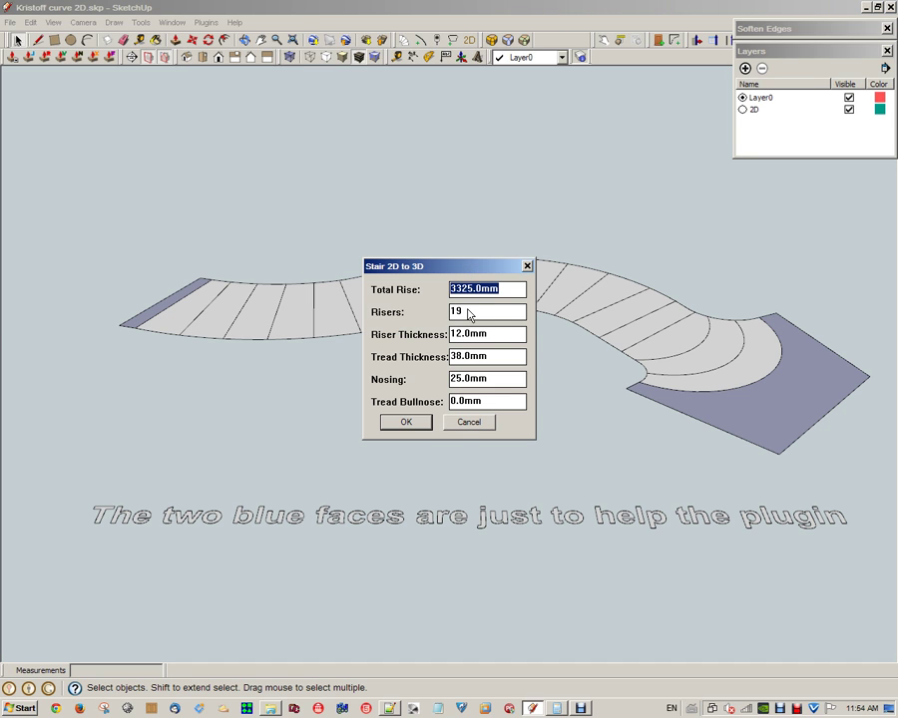
double_click(481, 357)
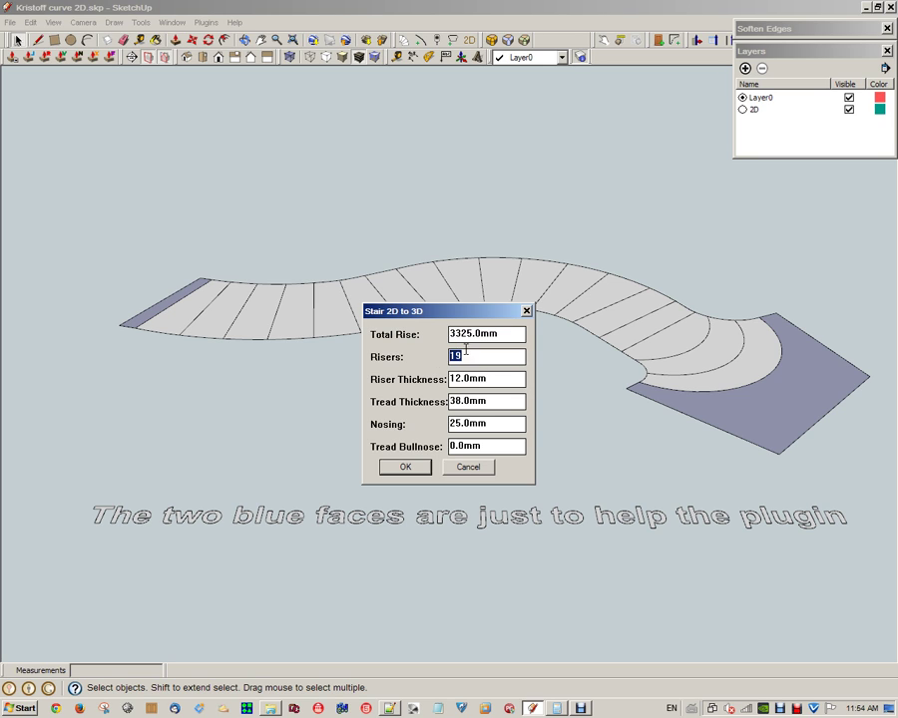
double_click(512, 332)
left_click(514, 357)
left_click(405, 467)
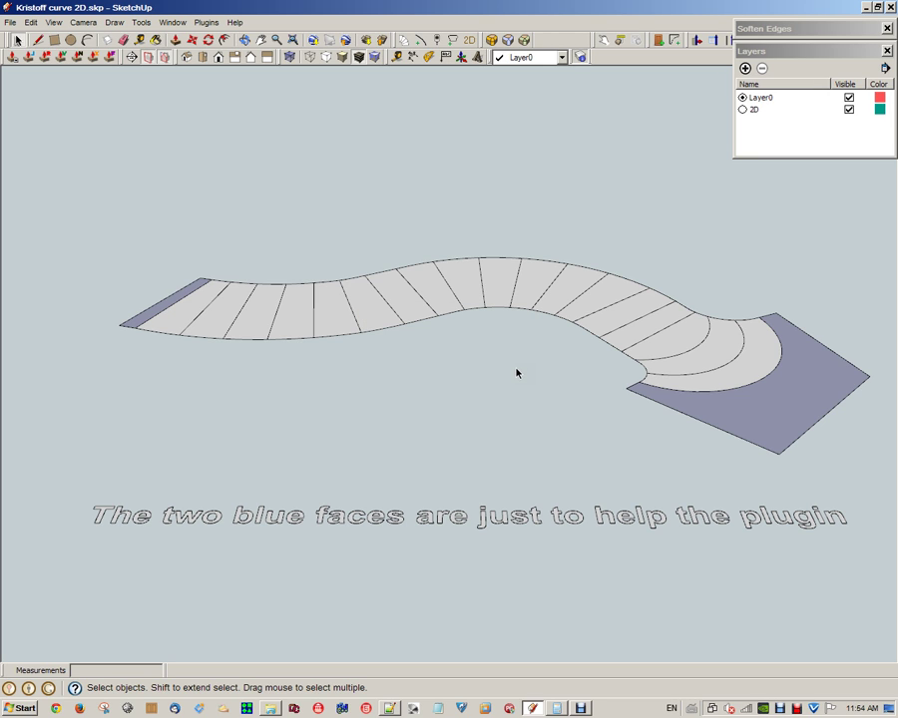
double_click(752, 382)
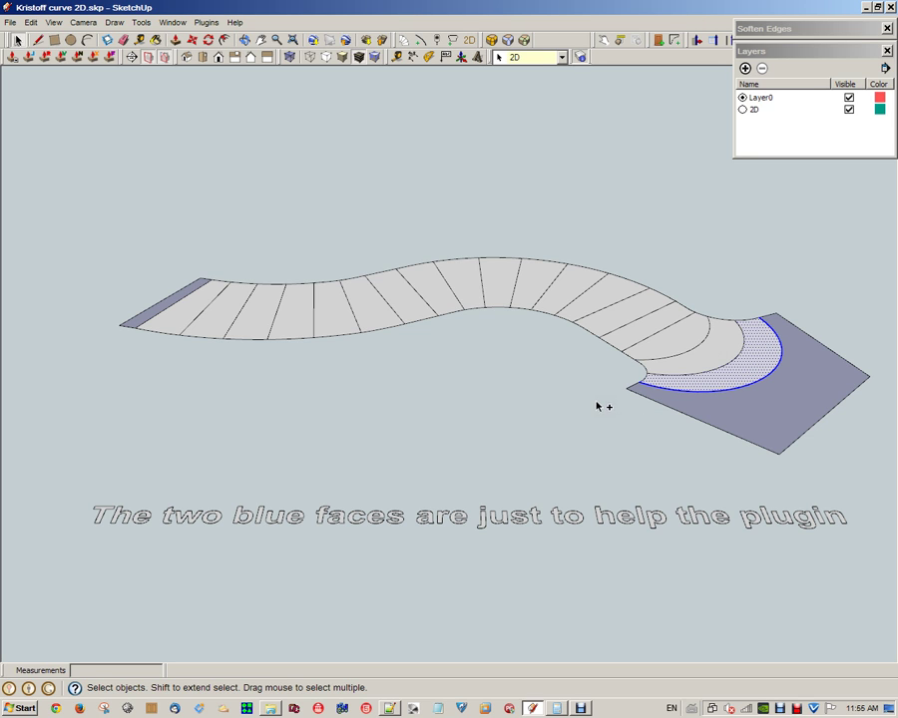
- Turn the landing tread and the next curved tread into 3D steps, then orbit to the full plan
left_click(427, 373)
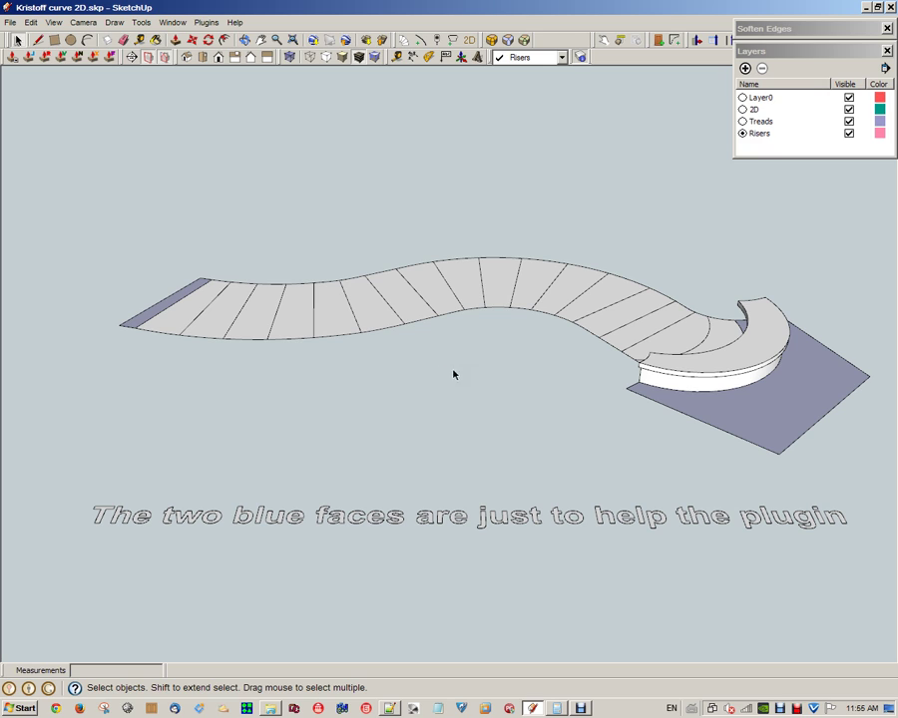
left_click(727, 337)
left_click(411, 366)
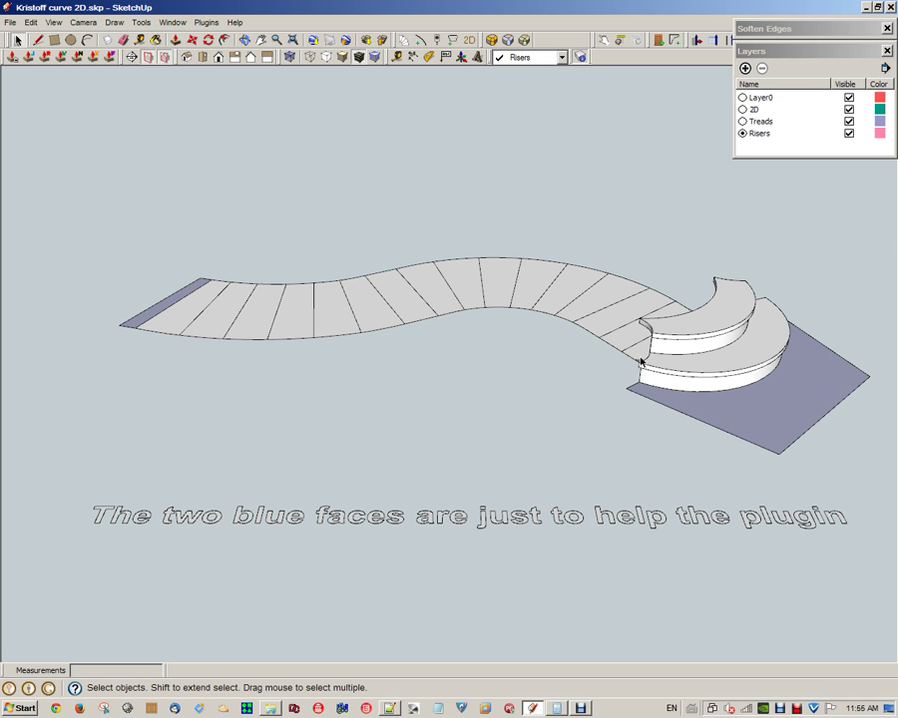
key("o")
mouse_move(309, 149)
left_mouse_down()
mouse_move(605, 304)
mouse_move(523, 425)
mouse_move(614, 511)
mouse_move(634, 467)
left_mouse_up()
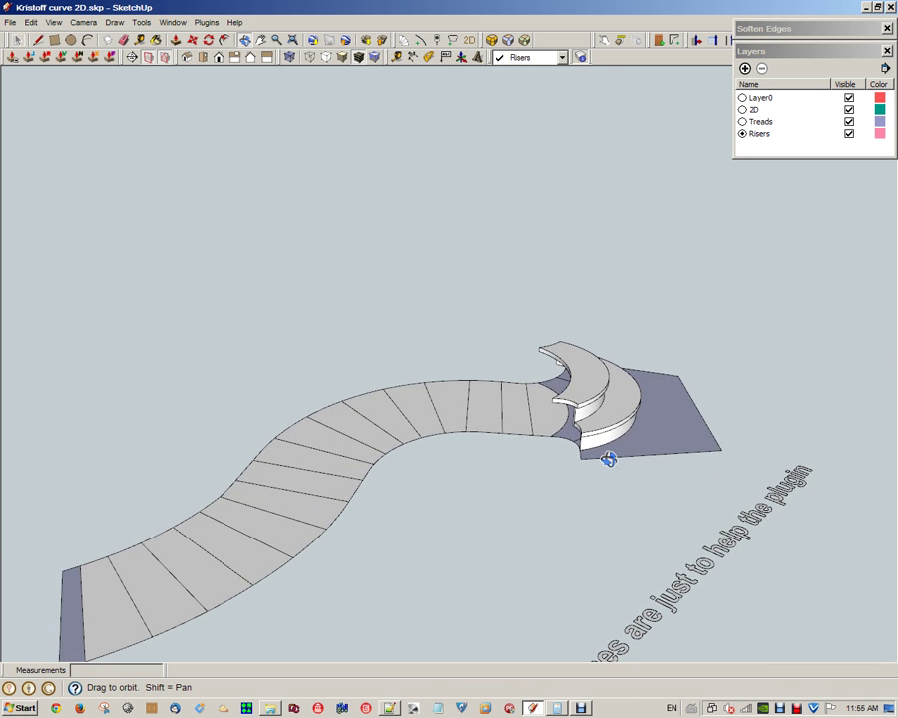
- Convert the four tread faces next to the built steps into 3D steps
key("space")
left_click(553, 426)
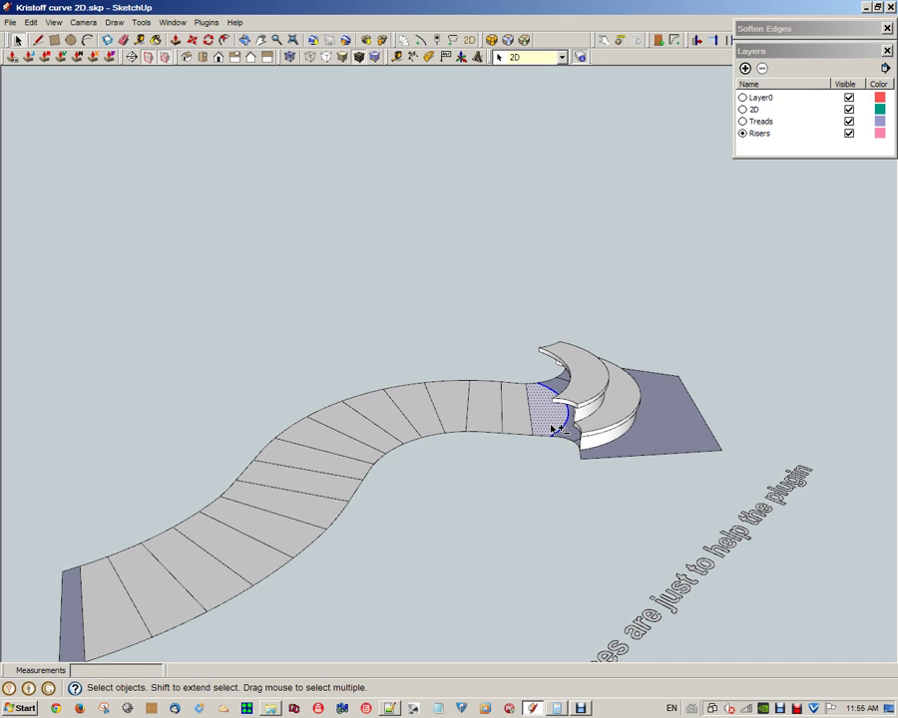
key("ctrl+shift+r")
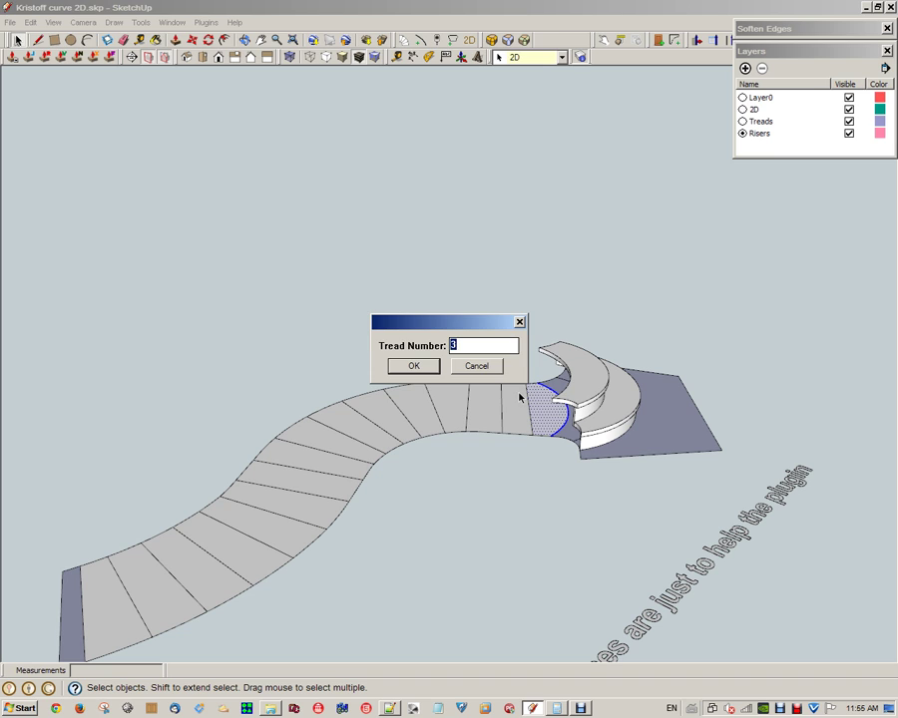
key("Return")
left_click(523, 423)
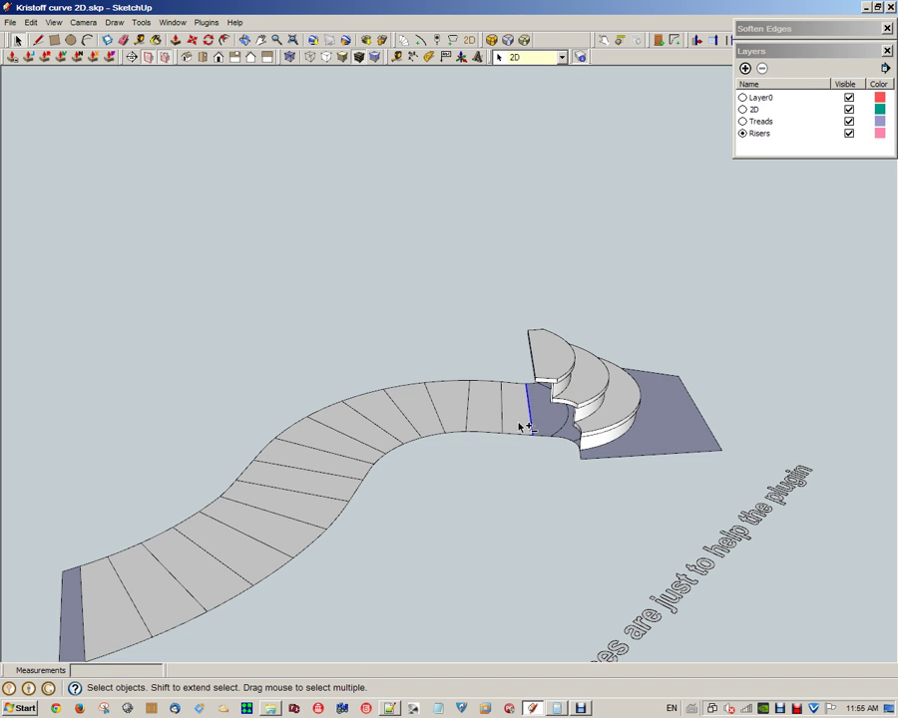
key("ctrl+shift+r")
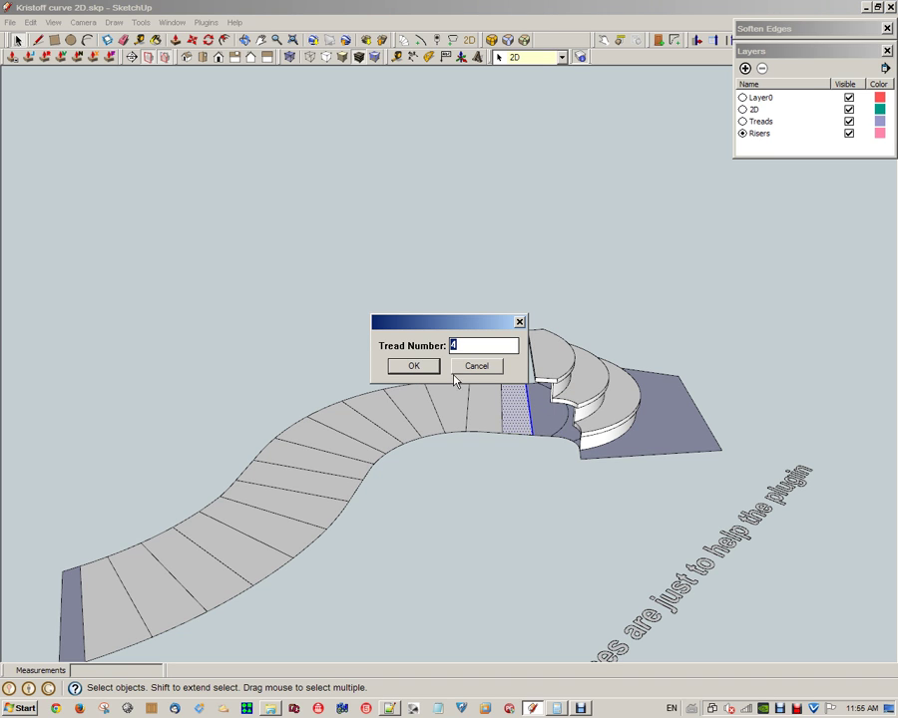
left_click(414, 366)
left_click(488, 414)
key("ctrl+shift+r")
key("Return")
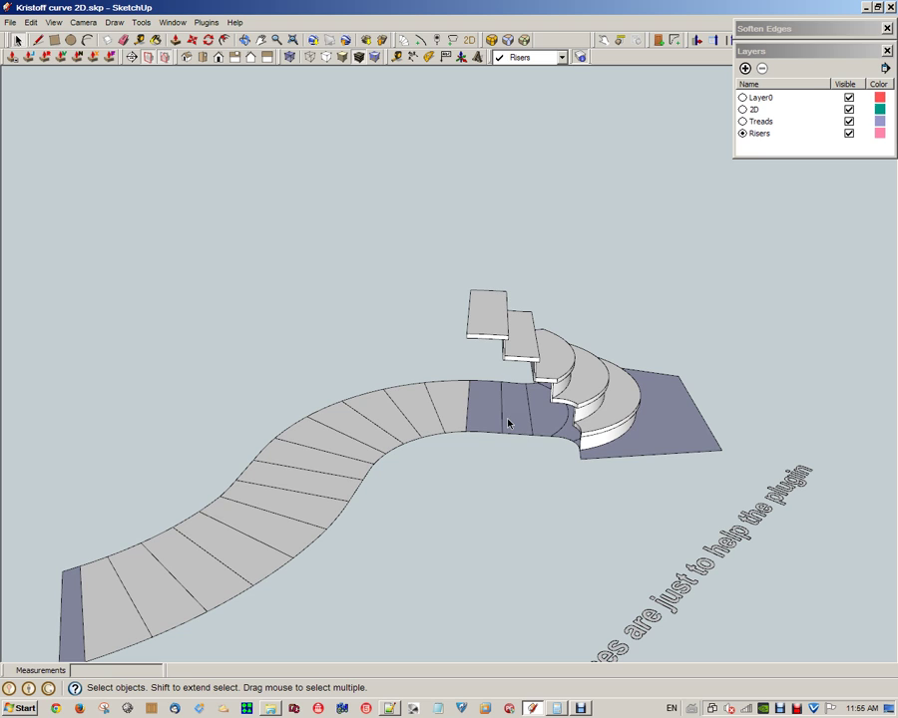
left_click(461, 412)
key("ctrl+shift+r")
key("Return")
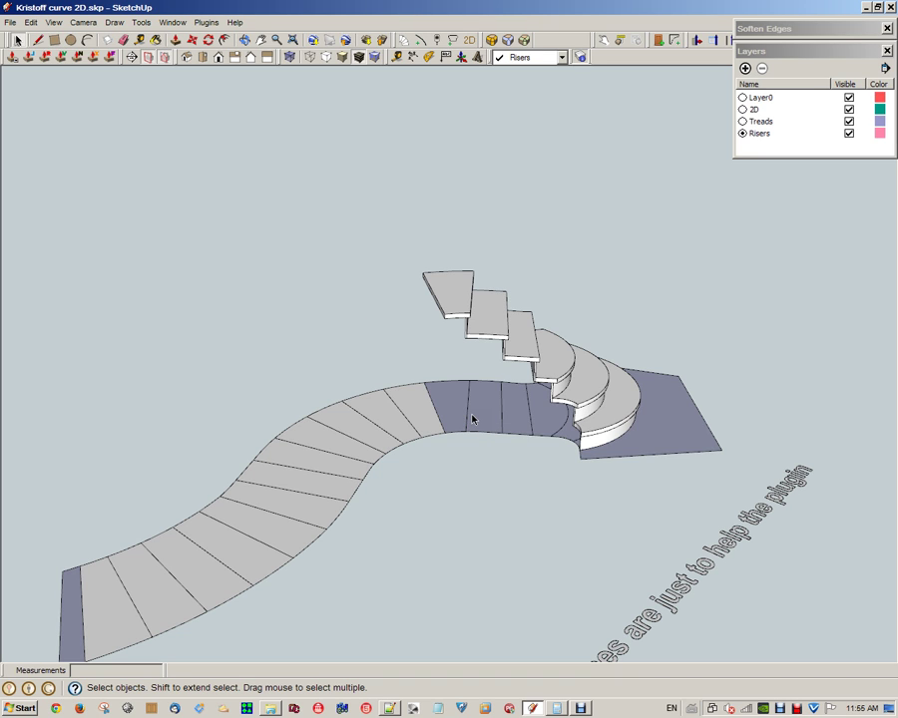
- Convert four more treads around the bend into 3D steps, reaching a tapered winder
left_click(434, 412)
key("ctrl+shift+r")
key("Return")
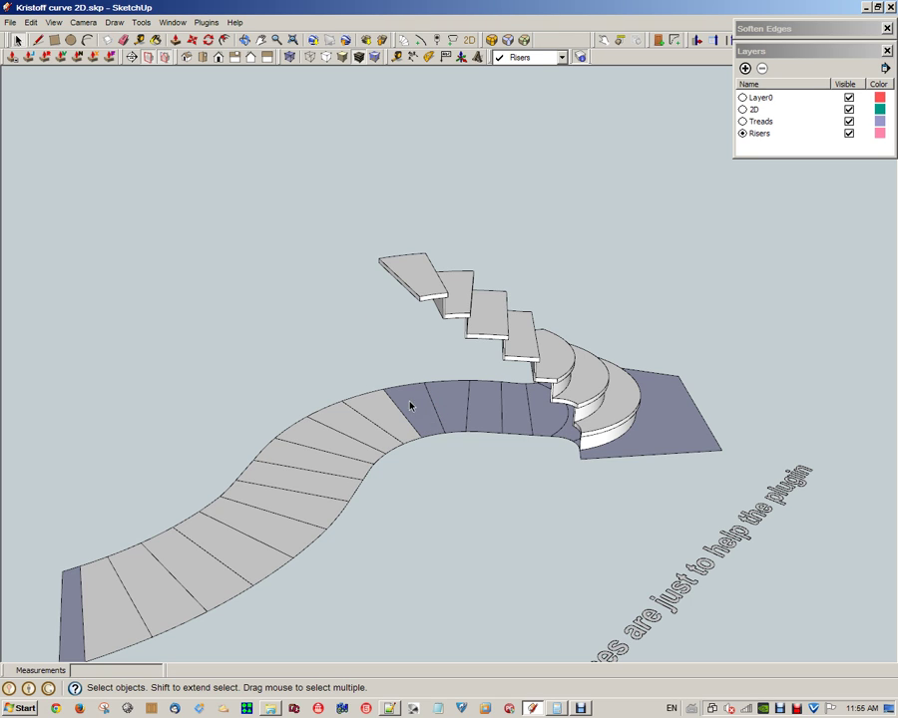
left_click(399, 424)
key("ctrl+shift+r")
key("Return")
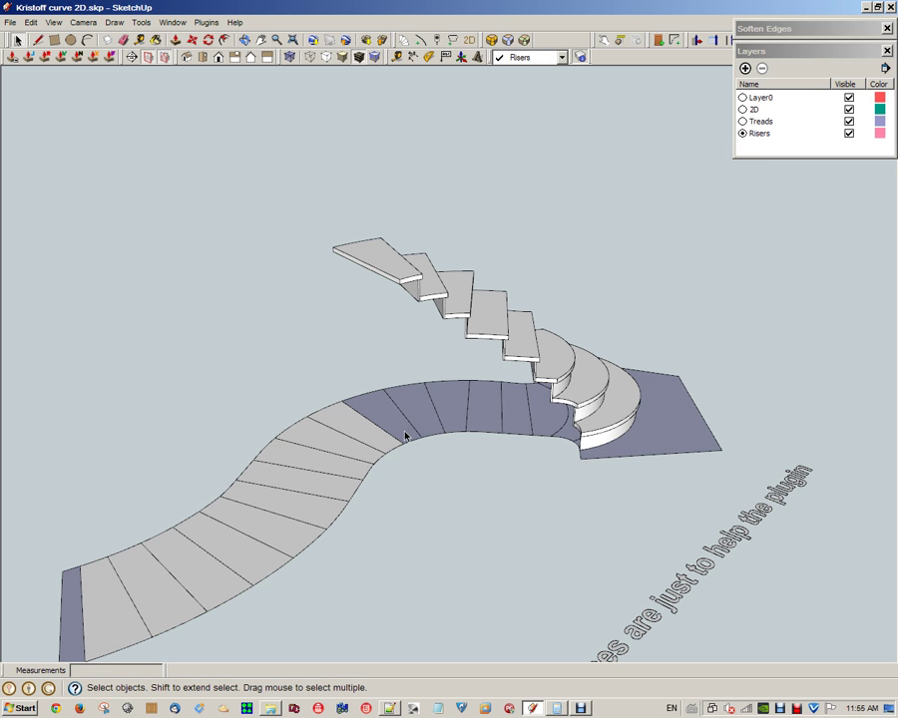
left_click(391, 440)
key("Return")
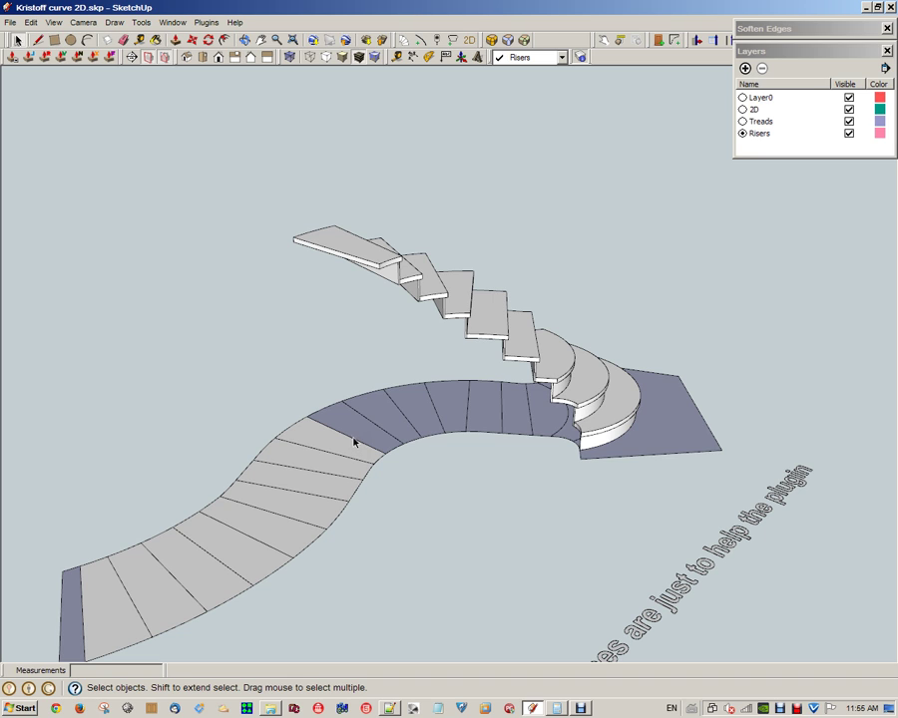
left_click(354, 446)
key("Return")
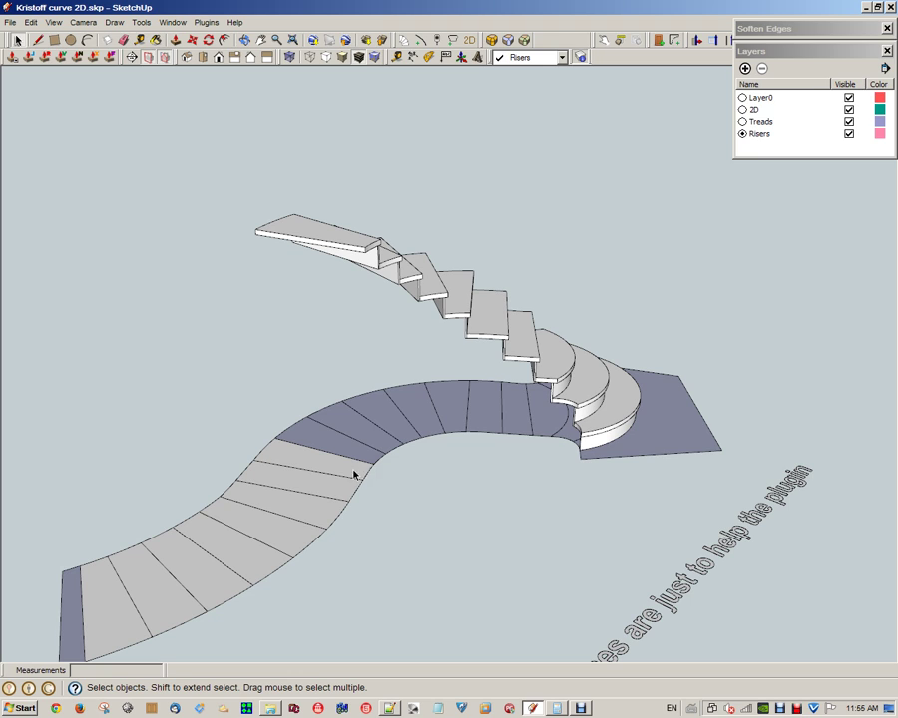
left_click(339, 460)
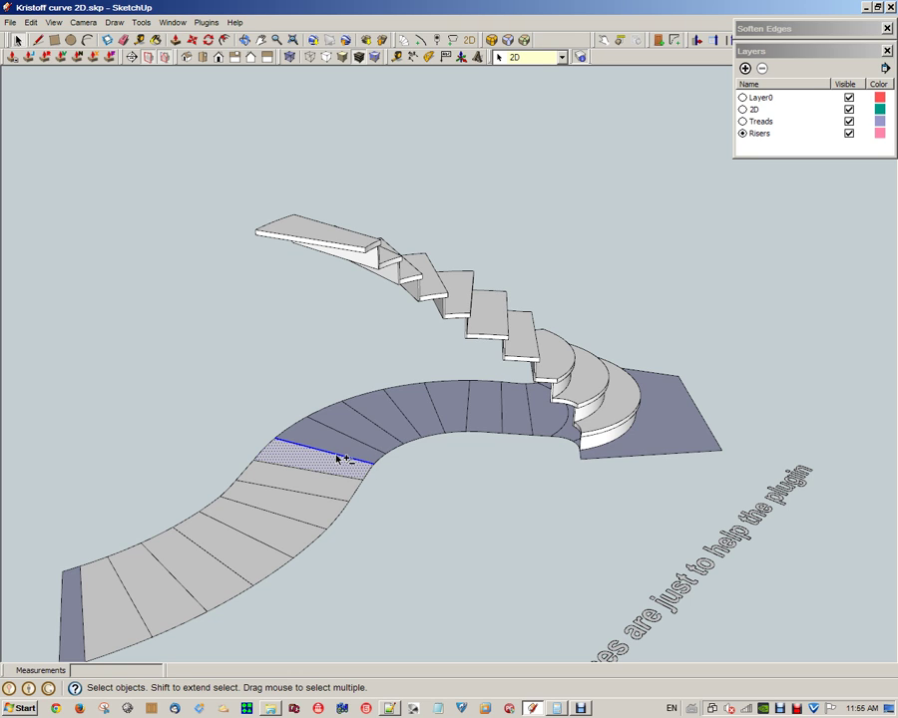
- Convert the next four treads into 3D steps, including the front edge with the last one
key("Return")
left_click(325, 481)
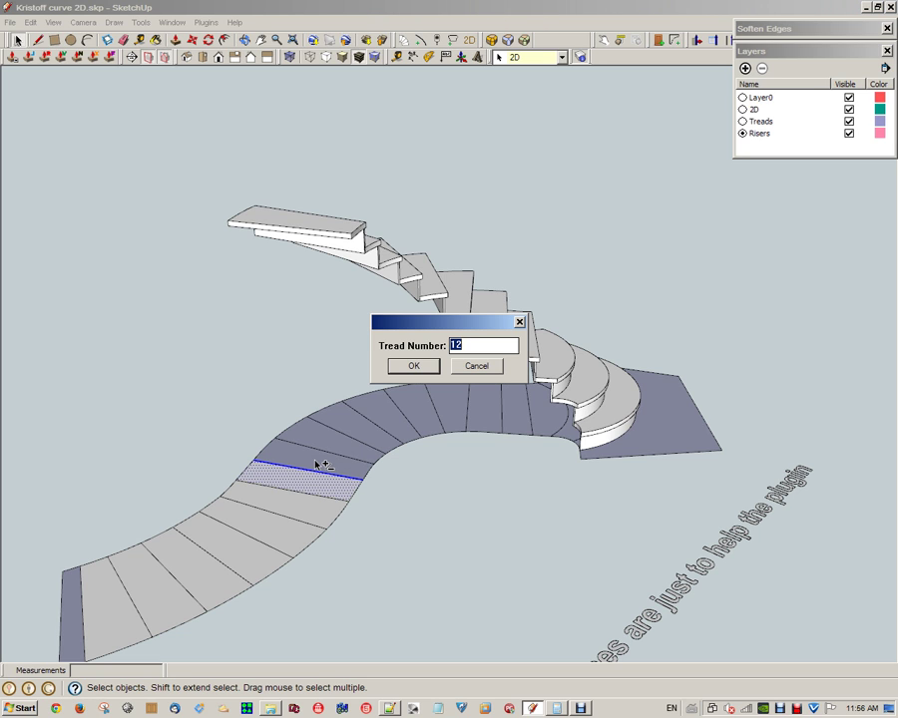
key("Return")
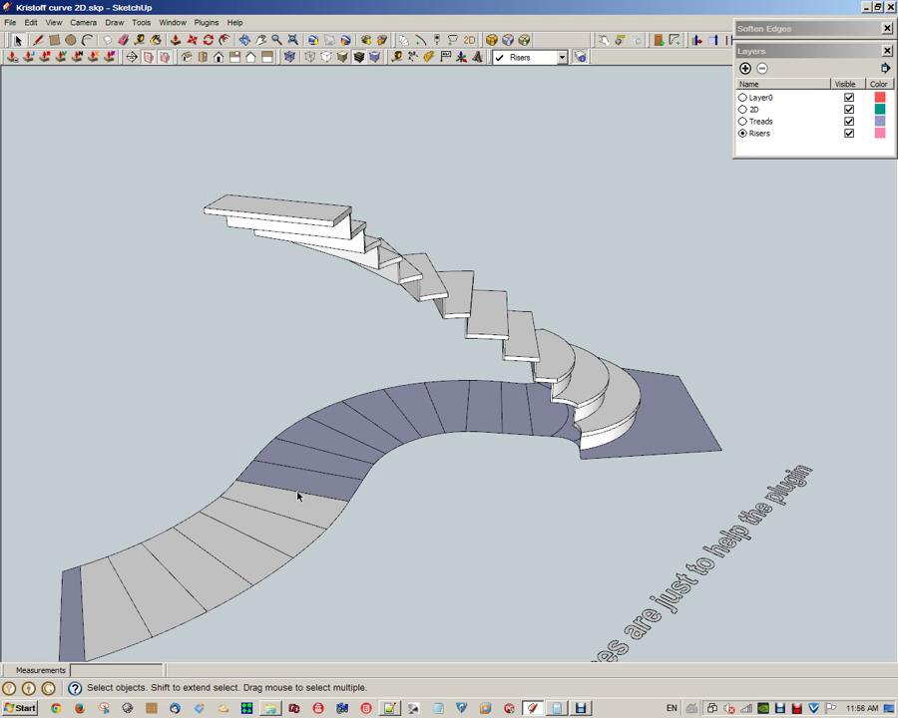
left_click(312, 485)
key("Return")
left_click(283, 520)
left_click(284, 517)
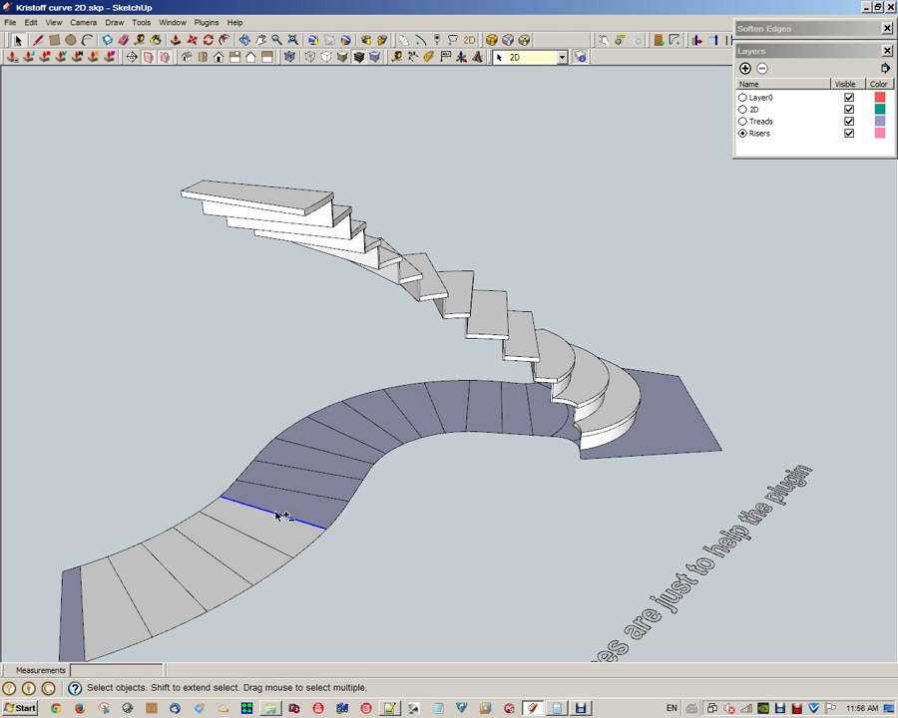
left_click(288, 543, "shift")
key("Return")
- Build two more steps from tread faces selected together with their front or upper edges
left_click(256, 557)
left_click(276, 539, "shift")
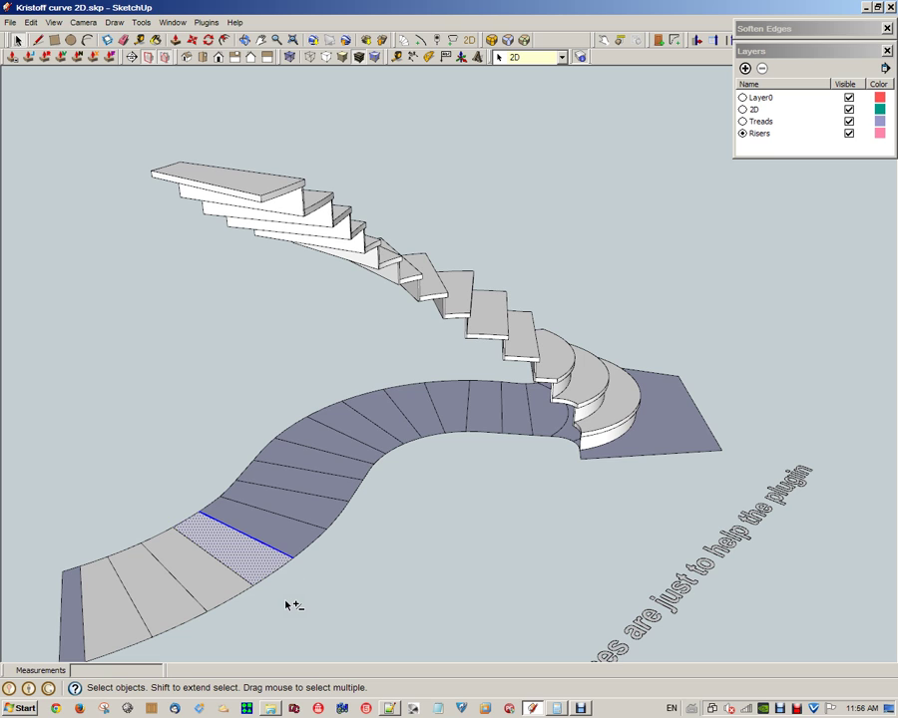
key("Return")
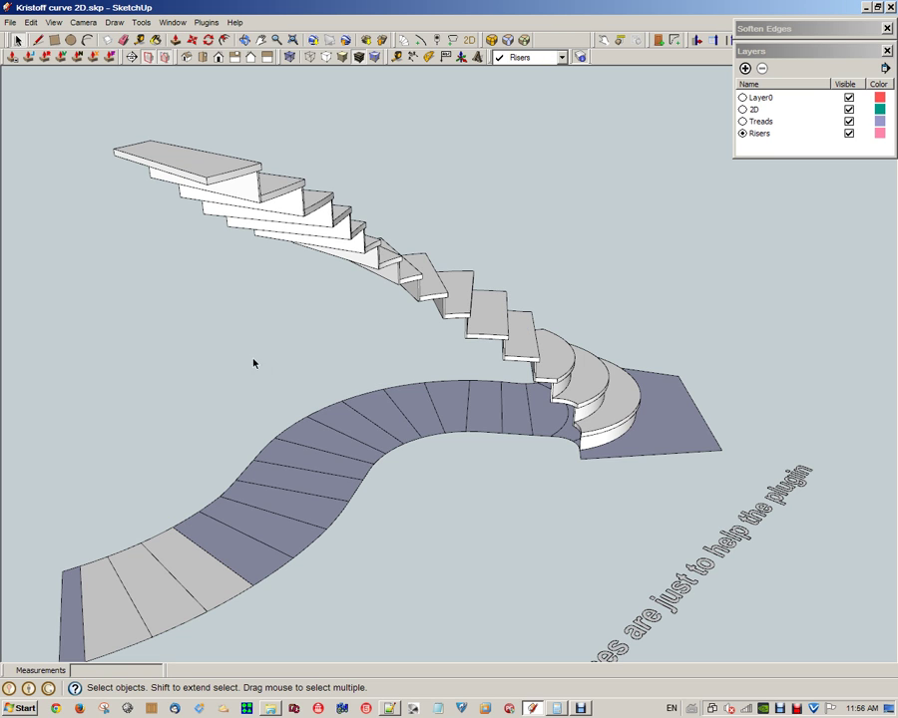
left_click(211, 580)
left_click(231, 571, "shift")
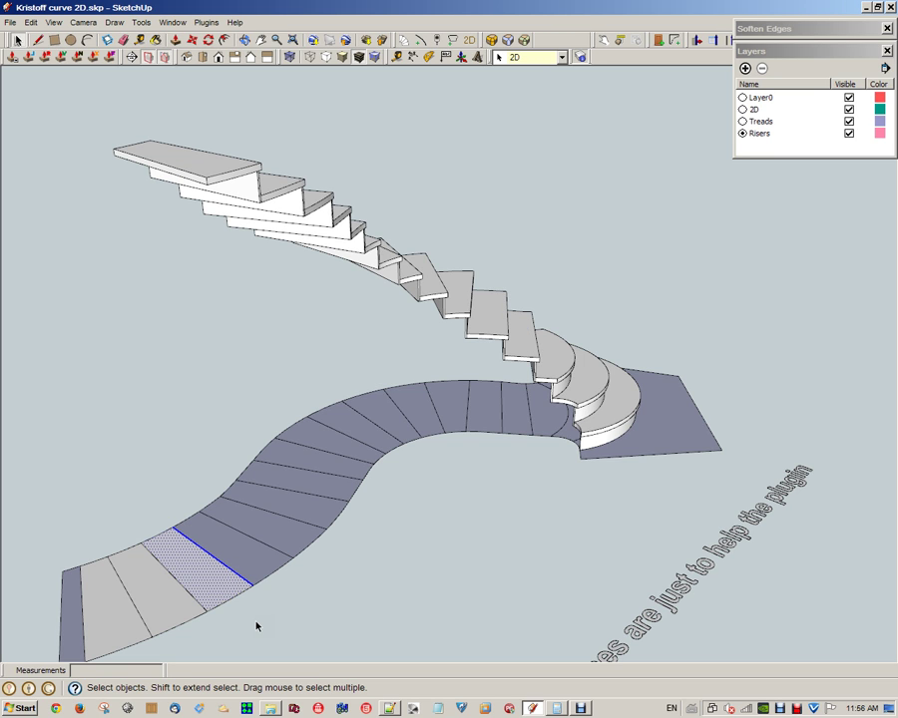
key("Return")
- Build steps from the next tread and the last grey tread, then orbit to the whole staircase
left_click(184, 596)
left_click(192, 592, "shift")
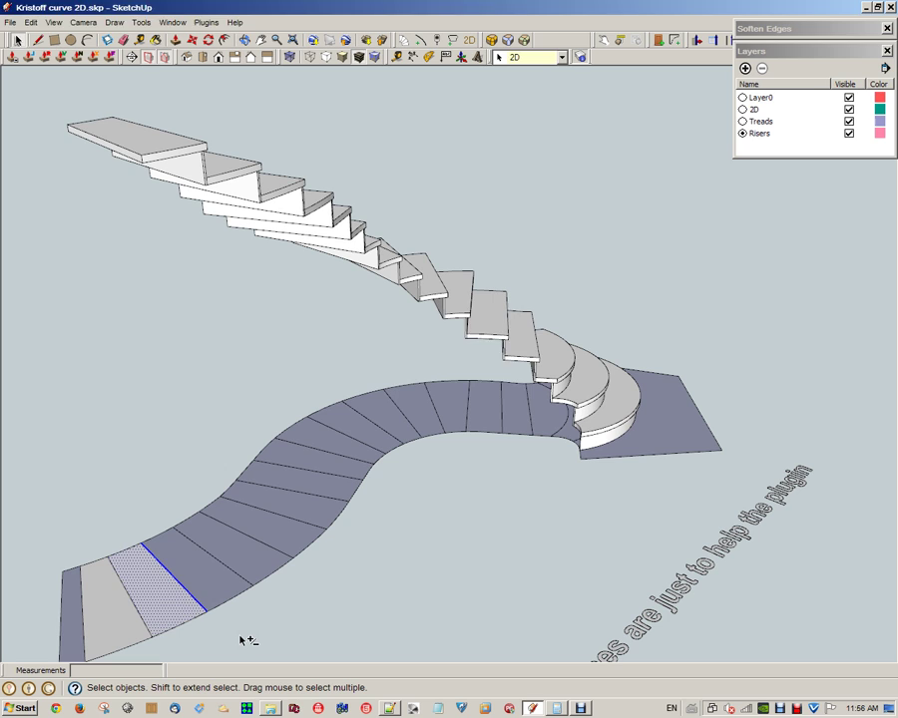
key("Return")
left_click(125, 614)
left_click(146, 614, "shift")
key("Return")
key("Return")
middle_click_drag(201, 636, 355, 520)
scroll(355, 521, "down", 2)
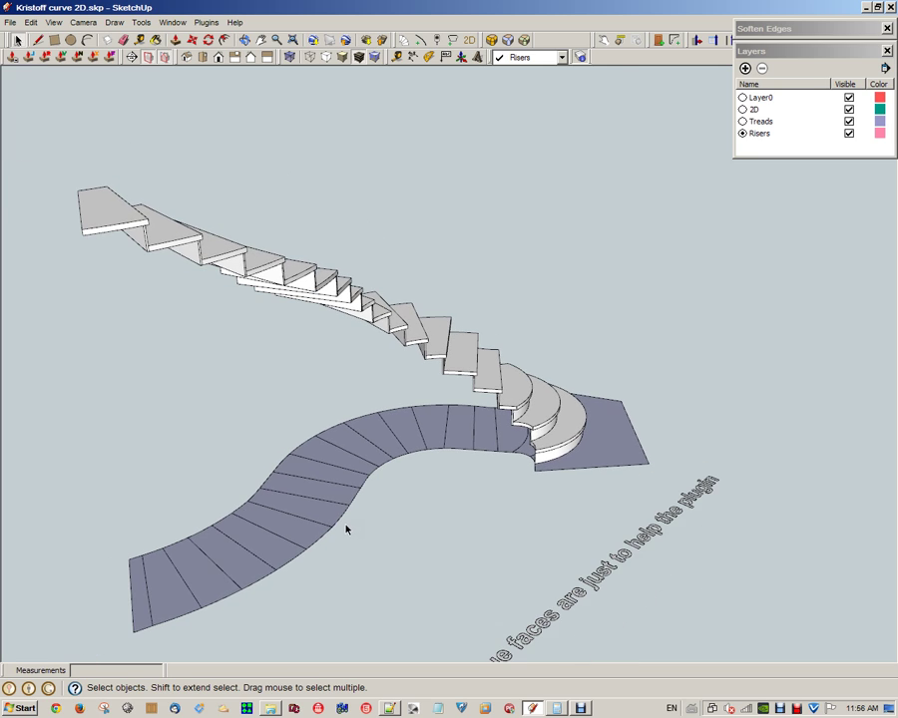
- Build the top step from the bottom-left tread's edge and face, and delete the helper text note
left_click(151, 611)
left_click(140, 617, "shift")
key("Return")
key("Return")
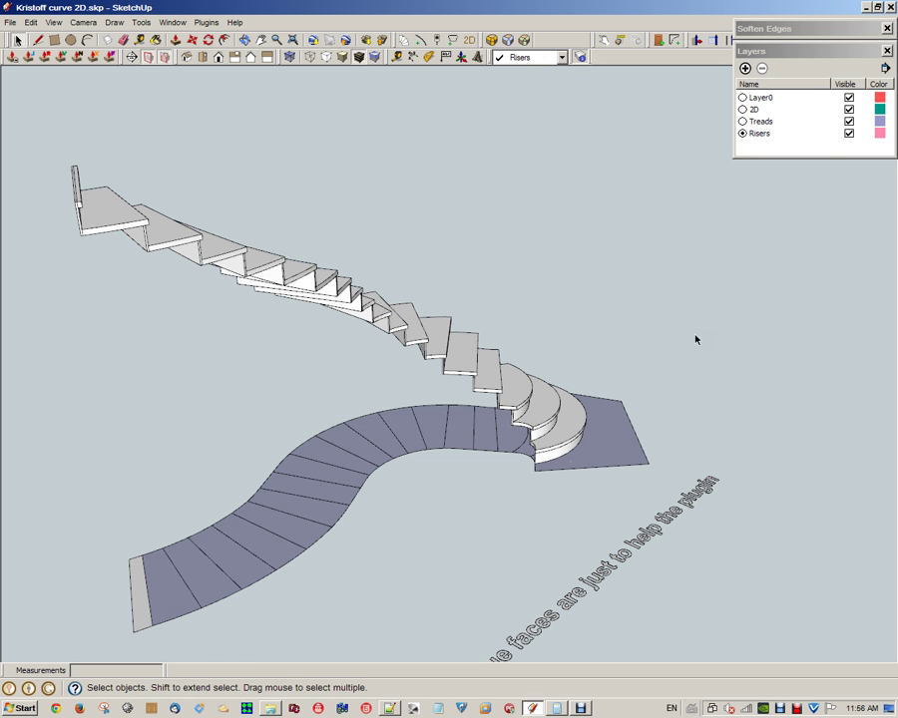
left_click(644, 547)
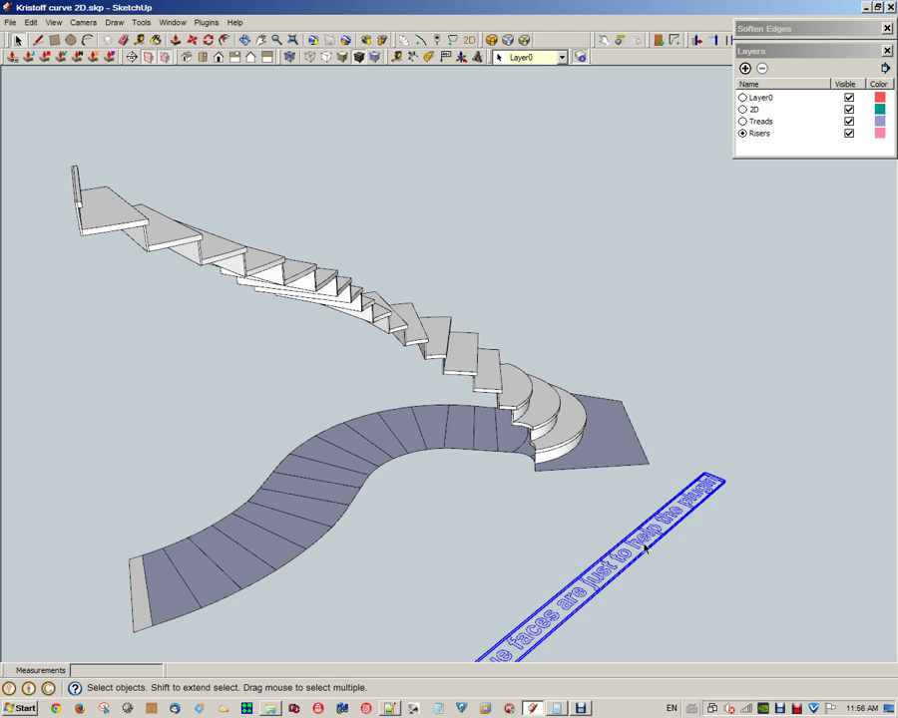
key("Delete")
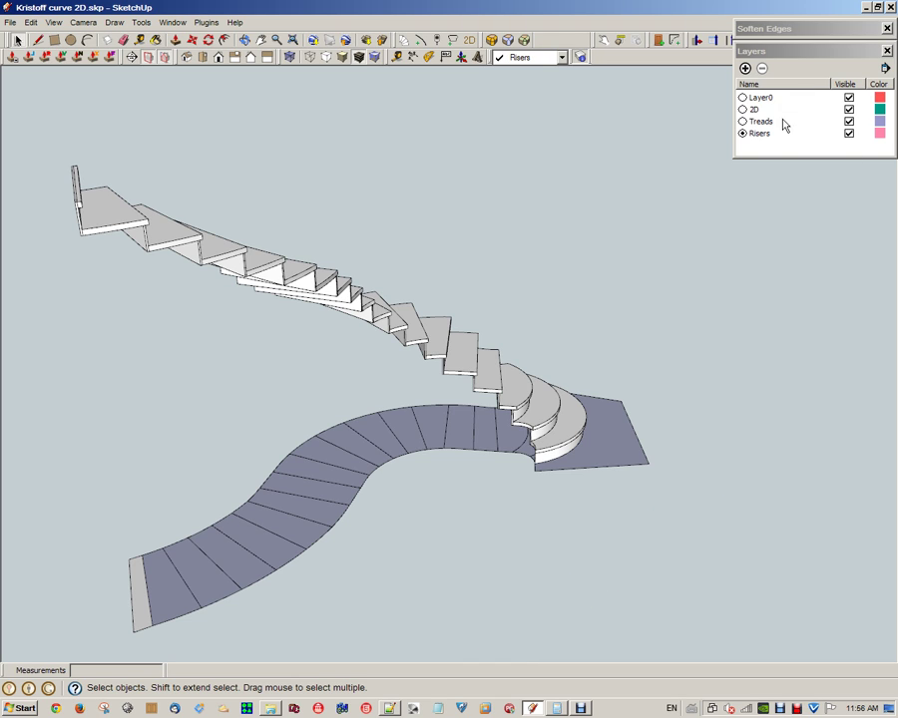
- Hide the 2D plan layer and delete the stray riser panel at lower left
left_click(848, 109)
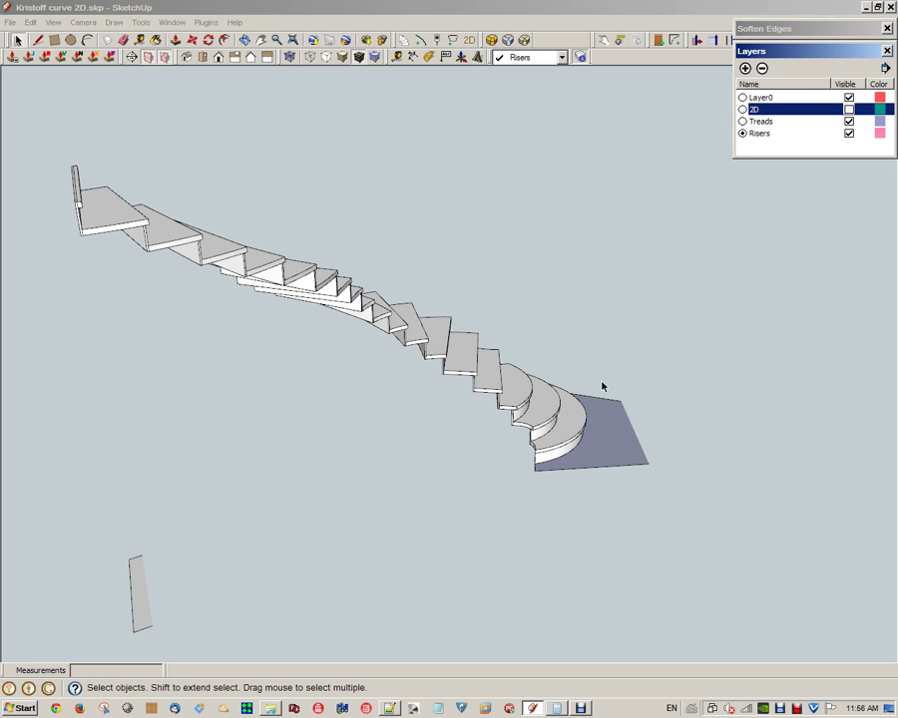
left_click_drag(90, 519, 192, 648)
key("Delete")
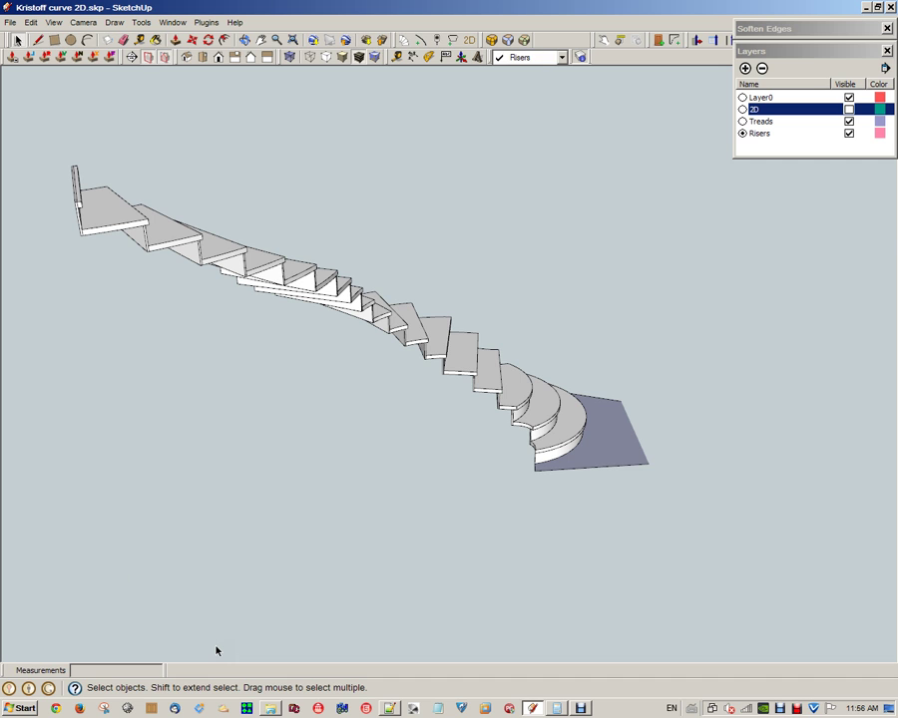
- Delete the purple landing face with its edges, then select the short edges at the stair ends
middle_click_drag(439, 175, 164, 310)
middle_click_drag(726, 437, 710, 429)
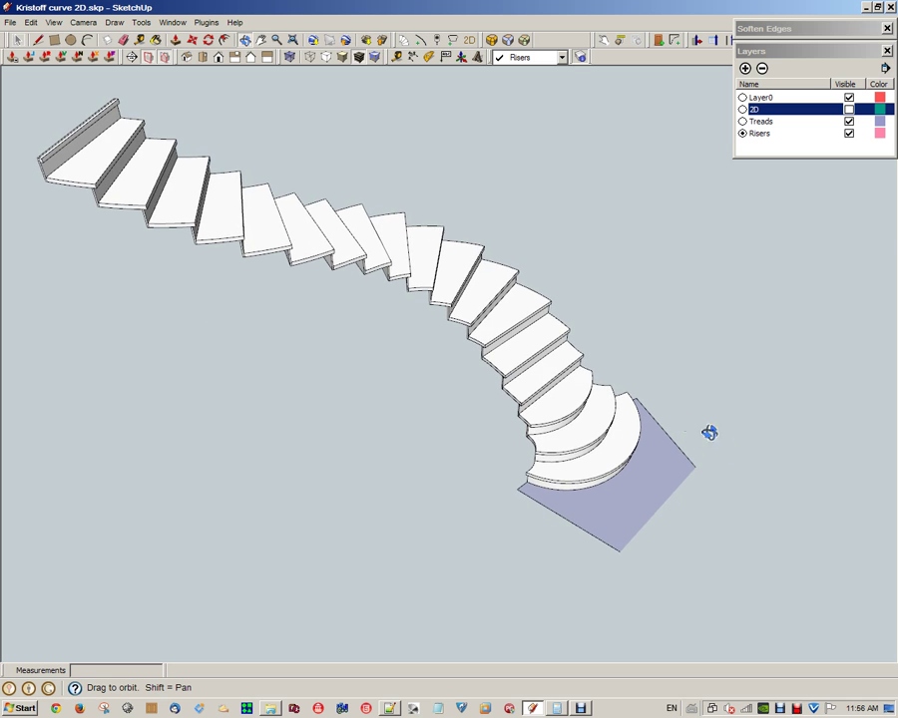
left_click(687, 461)
left_click(631, 511, "shift")
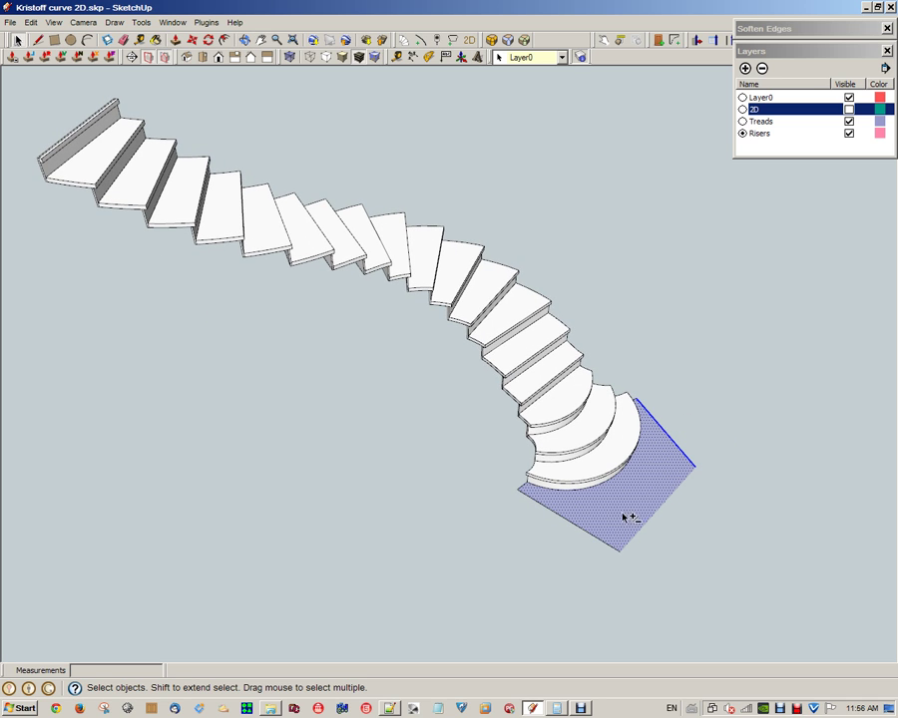
left_click(598, 537, "shift")
key("Delete")
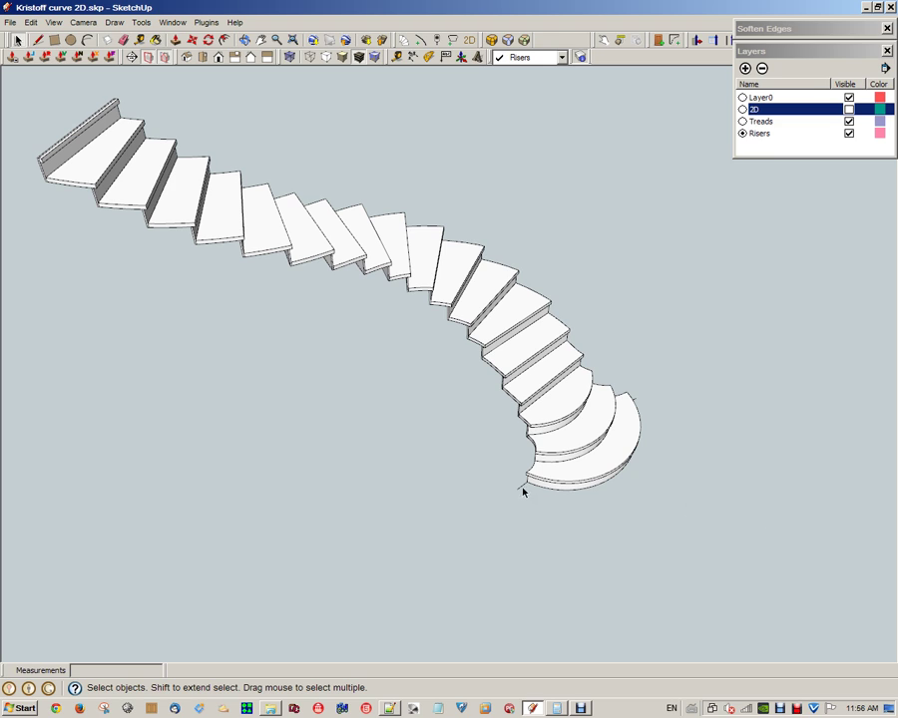
left_click(520, 488)
left_click(633, 399, "shift")
- Show the 2D plan layer again and delete the lone diagonal line
left_click(849, 109)
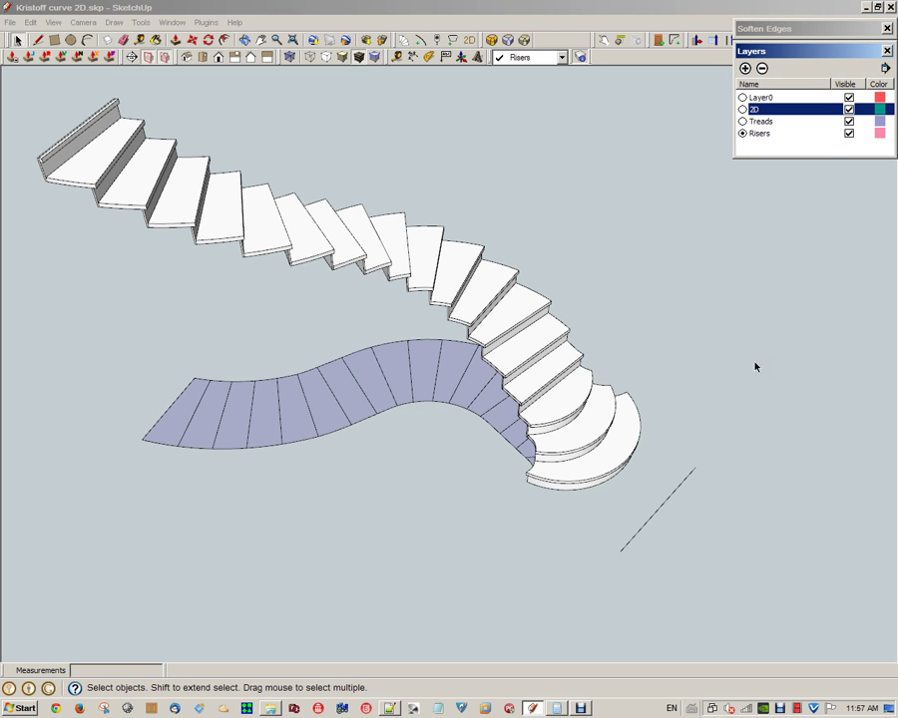
left_click(670, 499)
key("Delete")
scroll(681, 499, "down", 3)
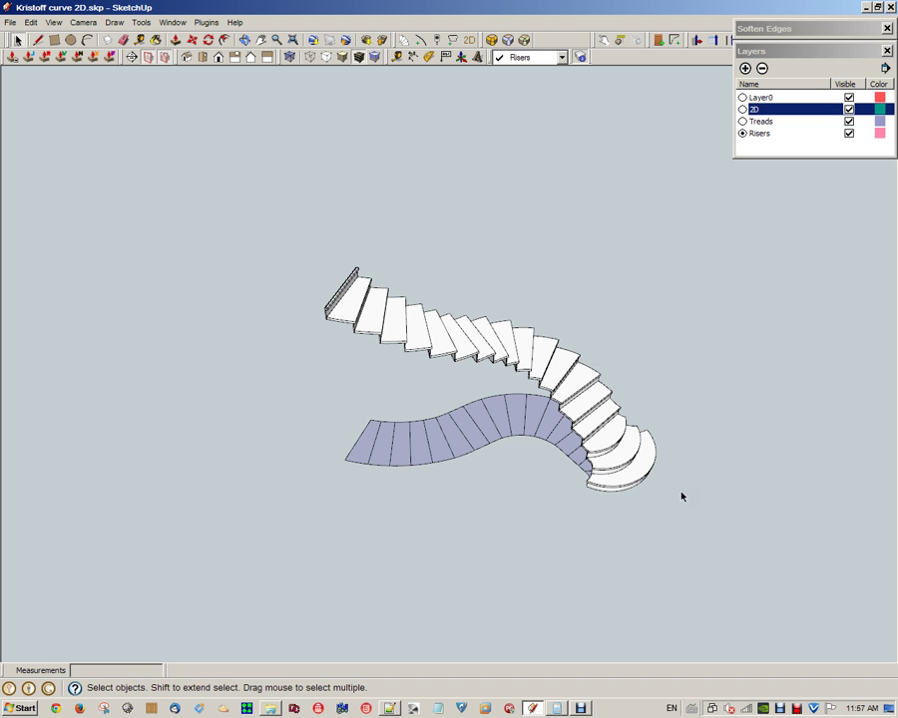
- With Layer0 current and Treads/Risers hidden, reverse the flat plan's faces, then show Treads again
left_click(742, 97)
left_click(849, 120)
left_click(849, 133)
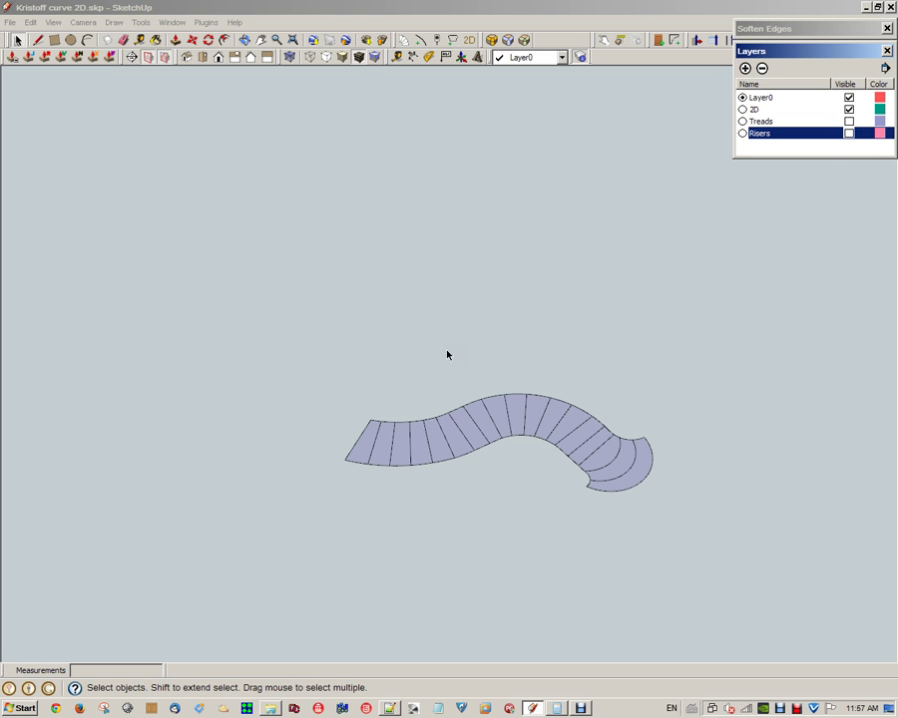
left_click_drag(278, 314, 628, 498)
right_click(497, 407)
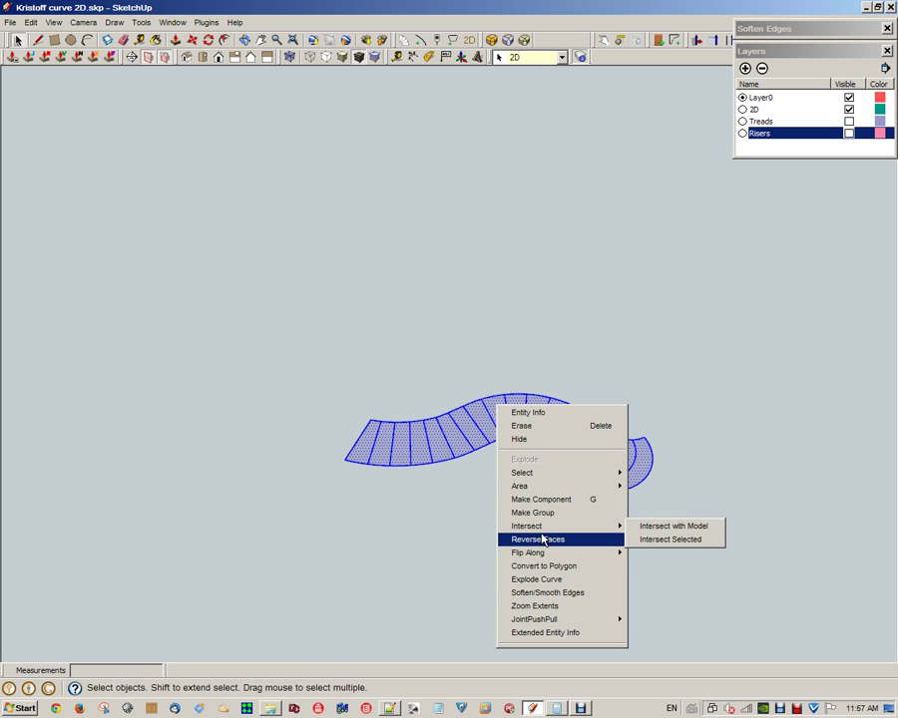
left_click(540, 539)
left_click(696, 374)
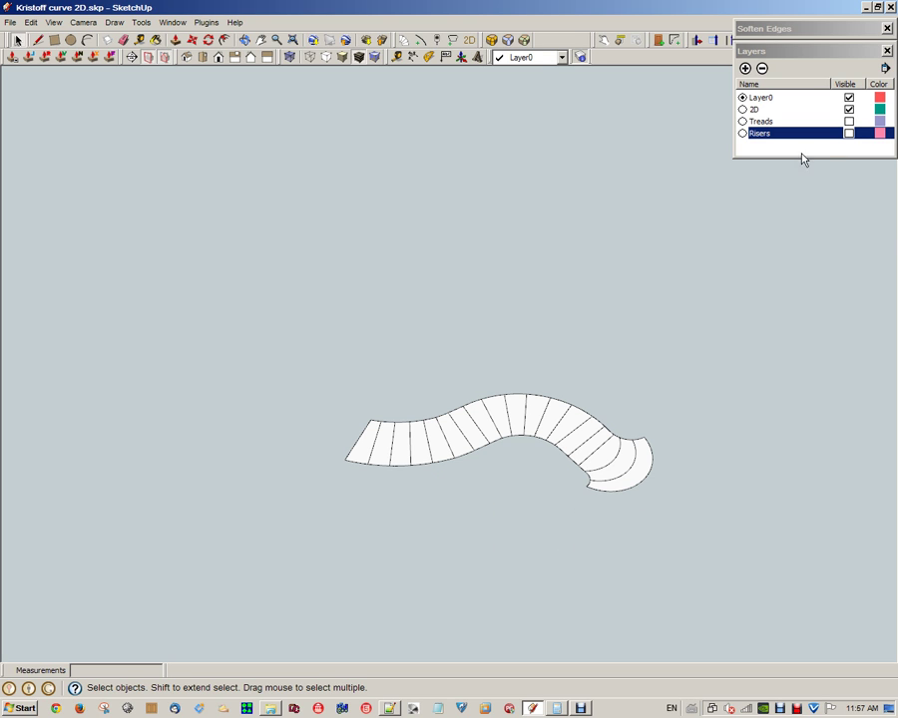
left_click(849, 122)
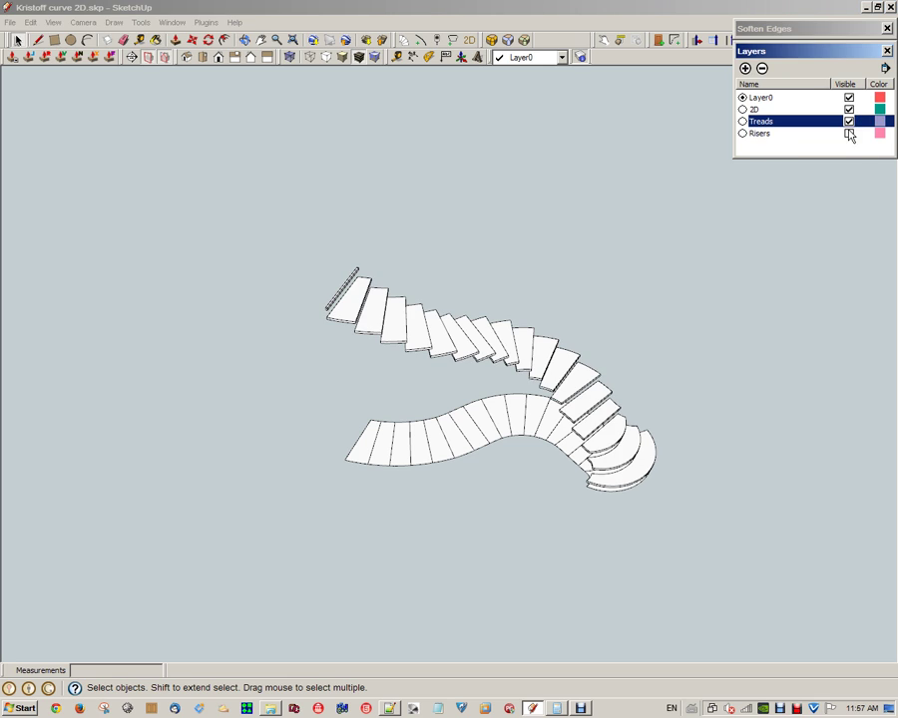
- Show the Risers layer, hide the 2D plan layer, and orbit the staircase to a new angle
left_click(849, 133)
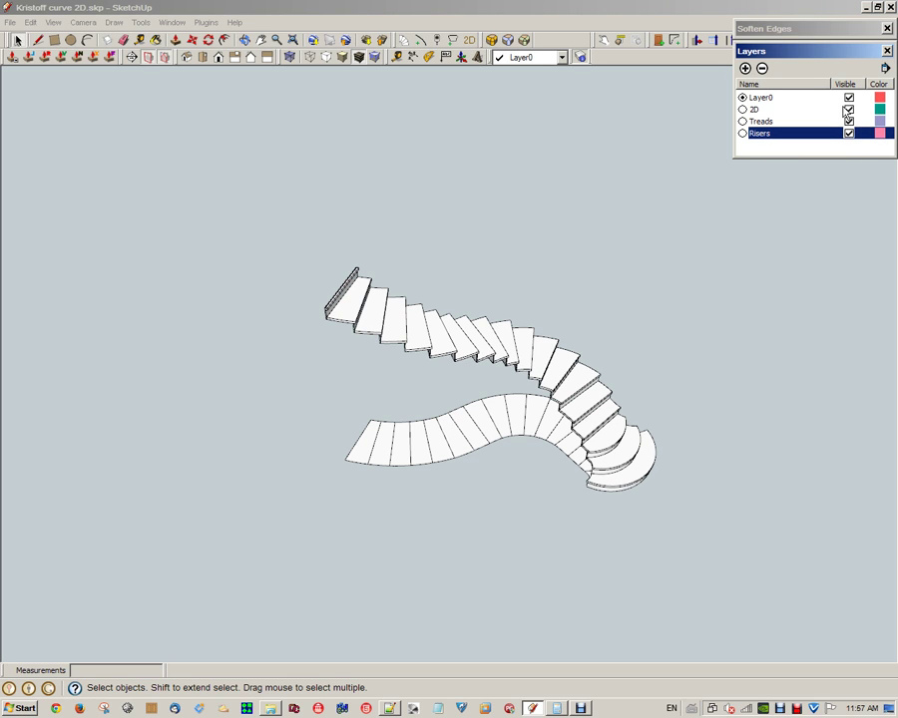
left_click(849, 109)
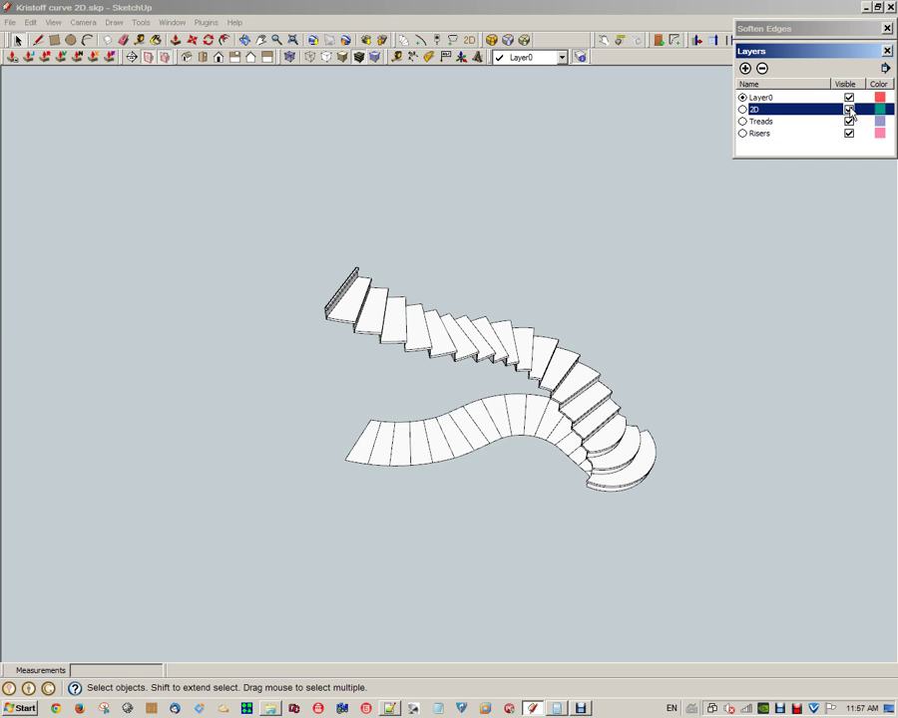
left_click(245, 40)
mouse_move(611, 366)
left_mouse_down()
mouse_move(531, 378)
mouse_move(544, 399)
mouse_move(292, 570)
left_mouse_up()
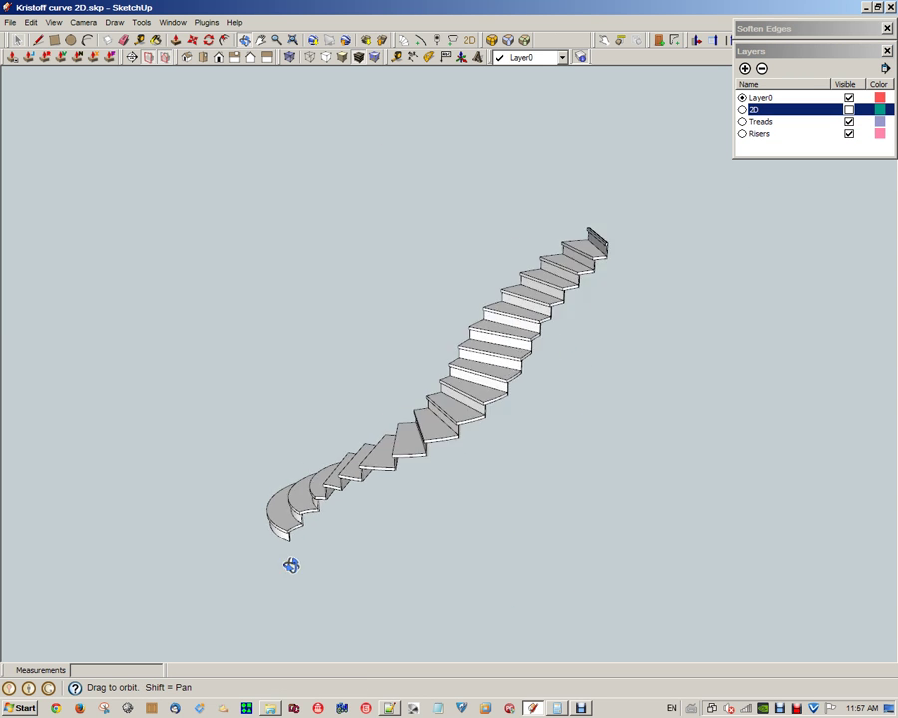
- Zoom and orbit to inspect the curved steps up close
scroll(327, 525, "up", 3)
scroll(312, 475, "up", 2)
mouse_move(312, 475)
left_mouse_down()
mouse_move(294, 487)
mouse_move(519, 465)
mouse_move(745, 465)
mouse_move(605, 522)
mouse_move(743, 529)
mouse_move(525, 461)
mouse_move(497, 497)
mouse_move(457, 431)
mouse_move(261, 440)
left_mouse_up()
scroll(513, 464, "down", 3)
scroll(290, 403, "up", 3)
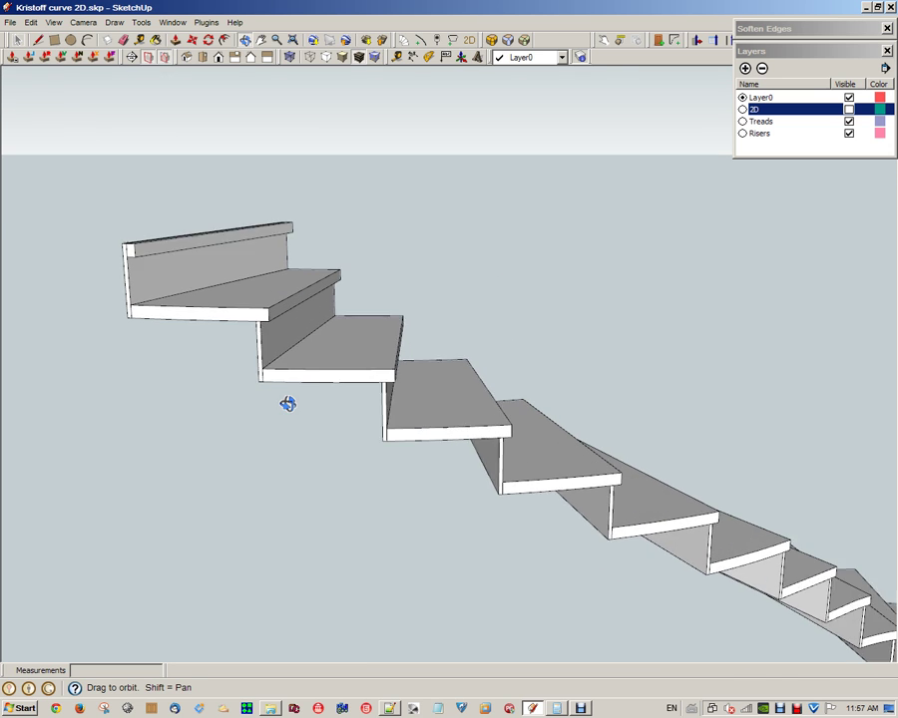
scroll(290, 402, "up", 2)
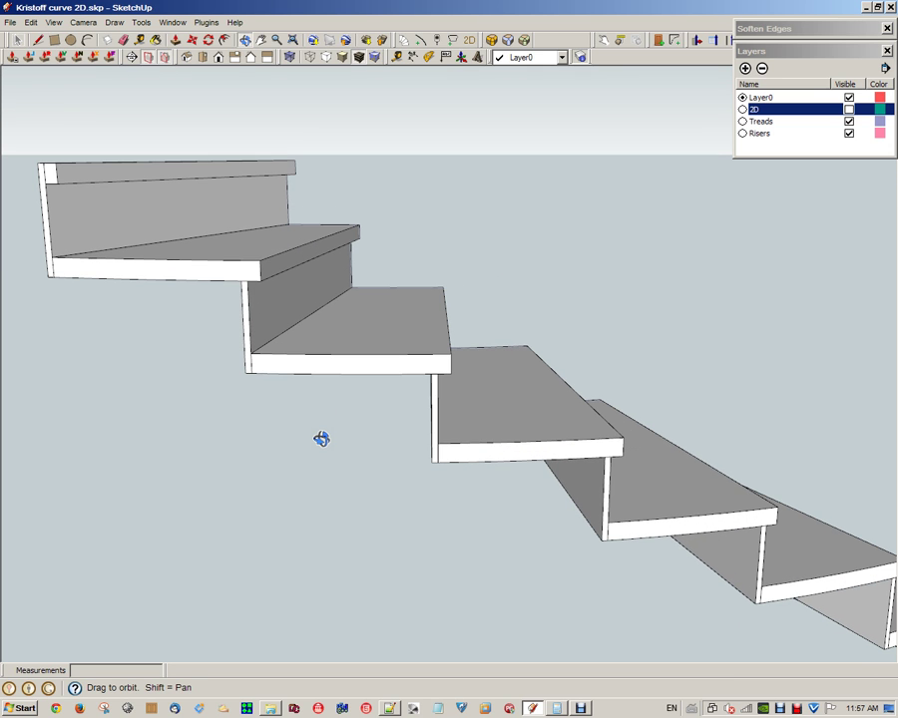